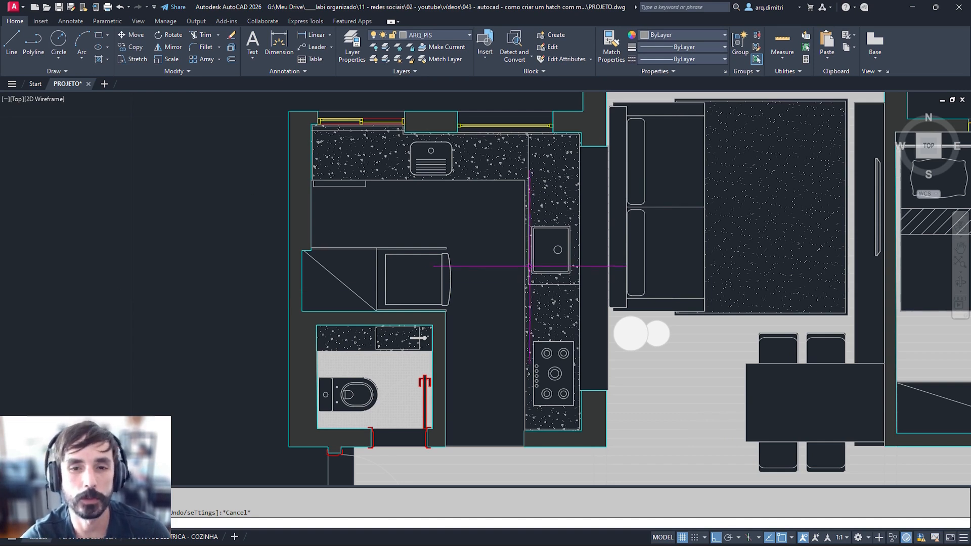
Step: Inspect the kitchen floor outline's properties to check whether the polyline is closed
{"action": "left_click", "coordinate": [501, 181]}
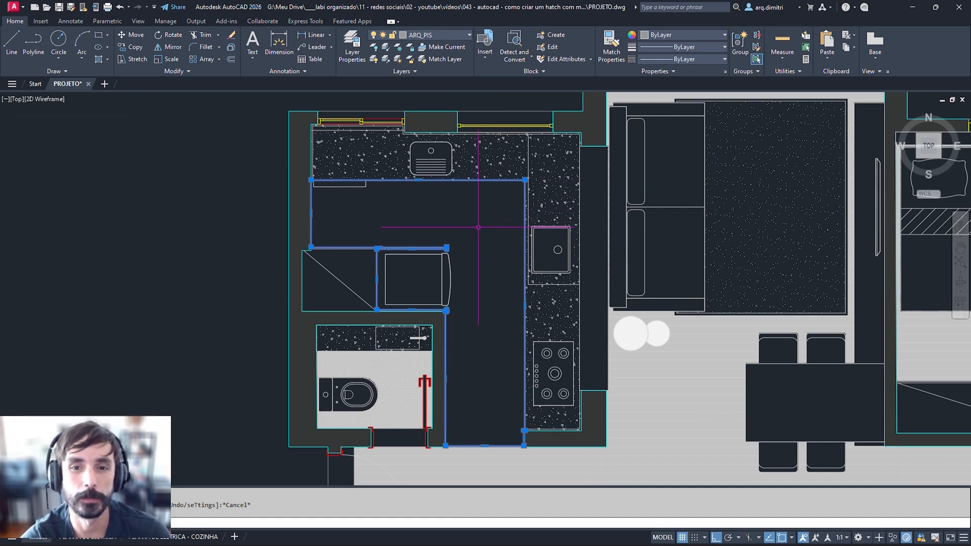
{"action": "key", "text": "Escape"}
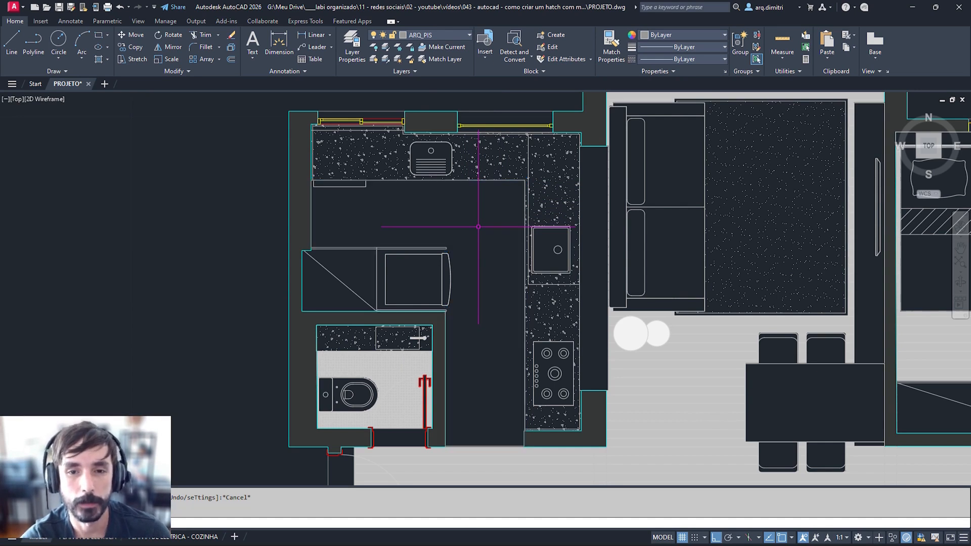
{"action": "type", "text": "pro"}
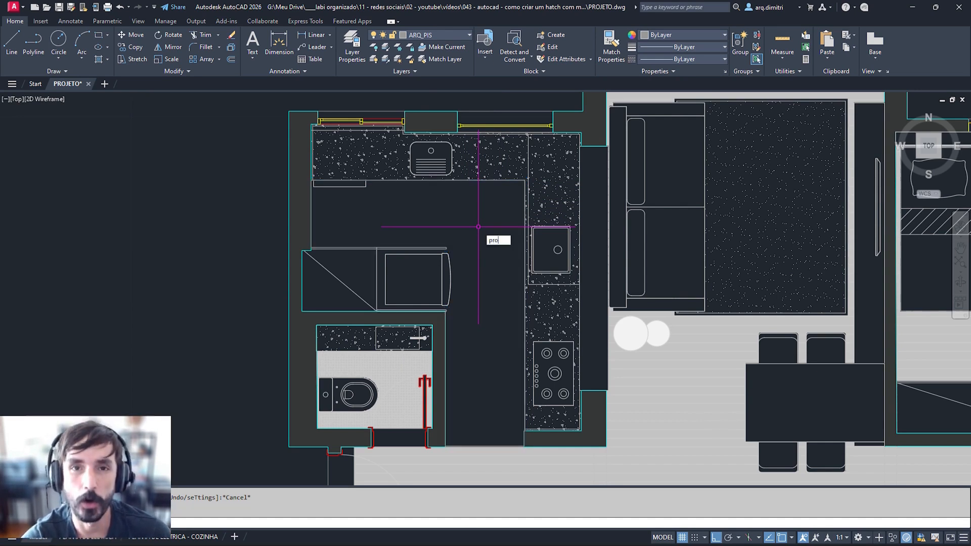
{"action": "key", "text": "Return"}
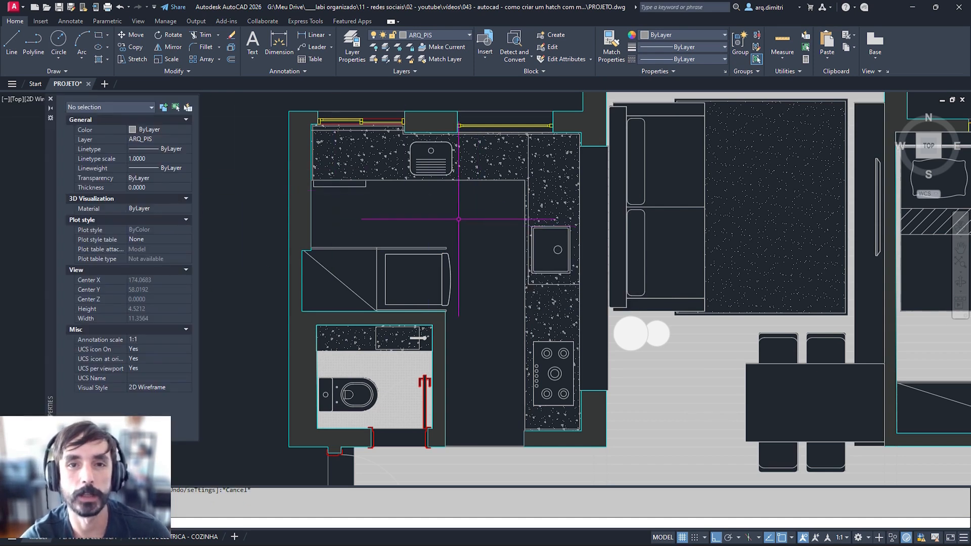
{"action": "left_click", "coordinate": [487, 181]}
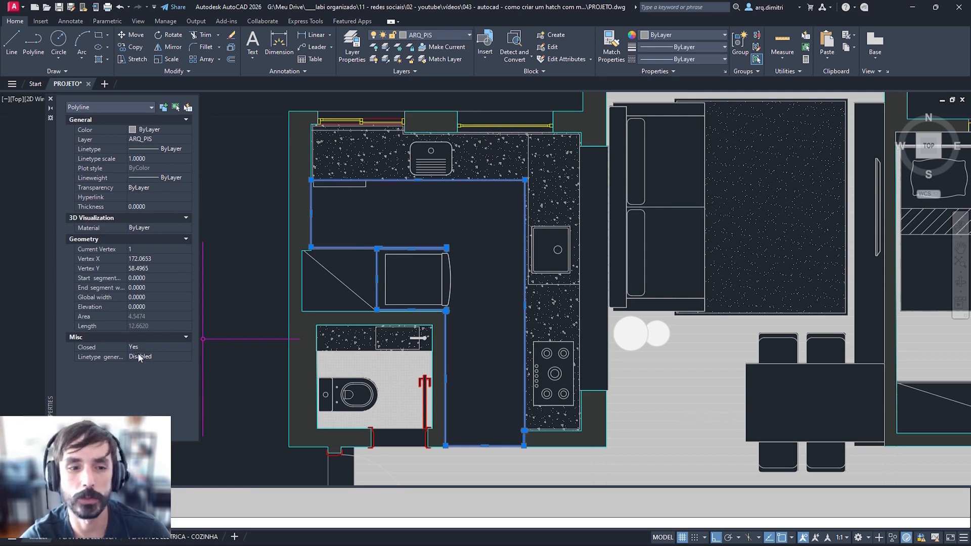
{"action": "left_click", "coordinate": [50, 100]}
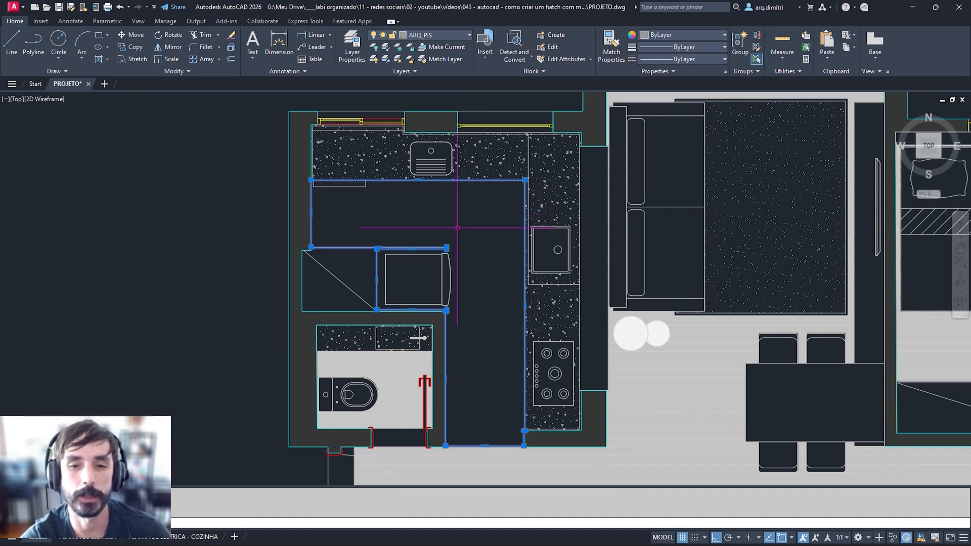
{"action": "key", "text": "Escape"}
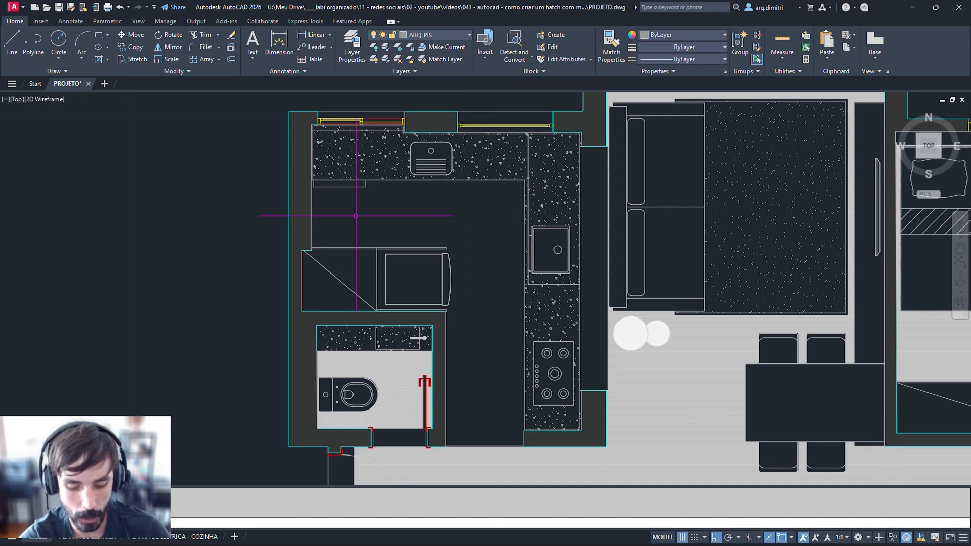
Step: Set up a new hatch with the user-defined pattern, 0.6 spacing and double lines
{"action": "type", "text": "H"}
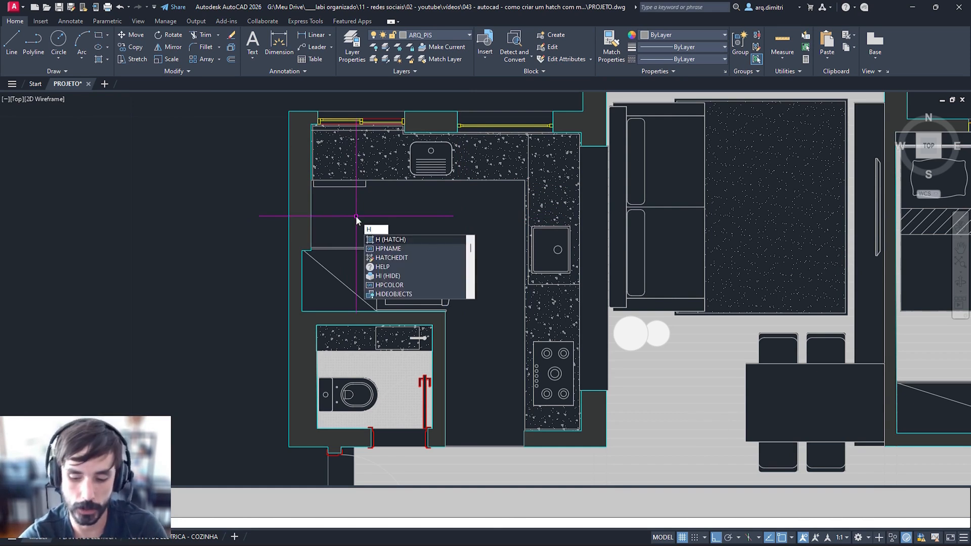
{"action": "key", "text": "Return"}
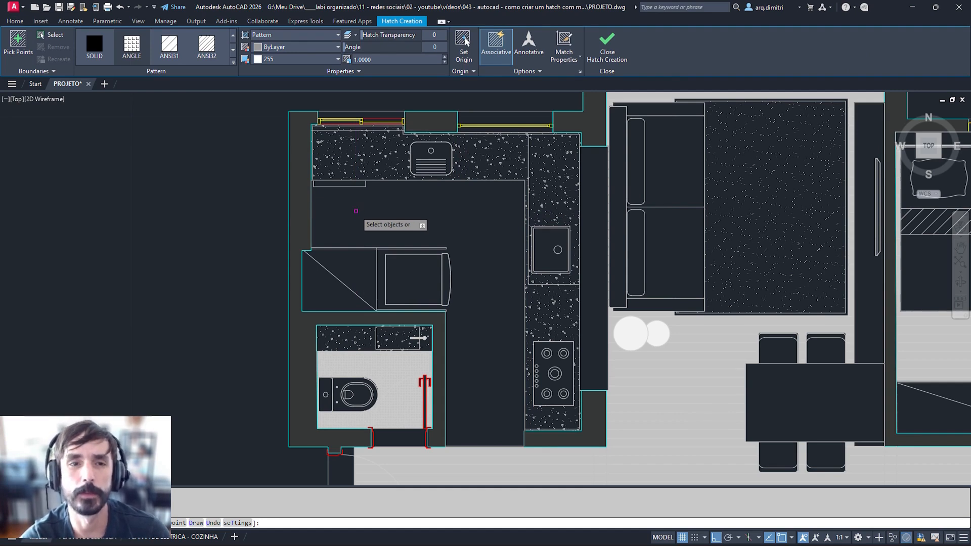
{"action": "left_click", "coordinate": [233, 64]}
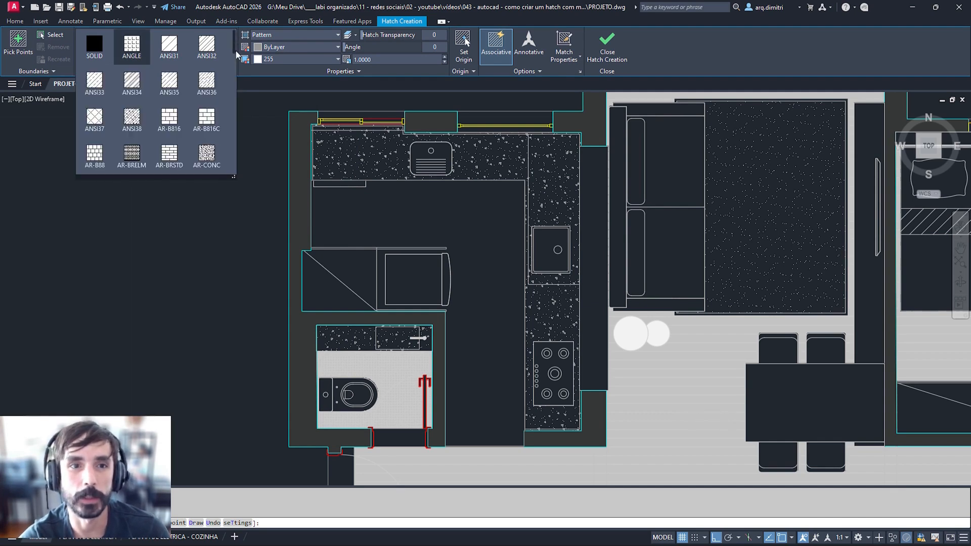
{"action": "scroll", "coordinate": [220, 105], "scroll_direction": "down", "scroll_amount": 8}
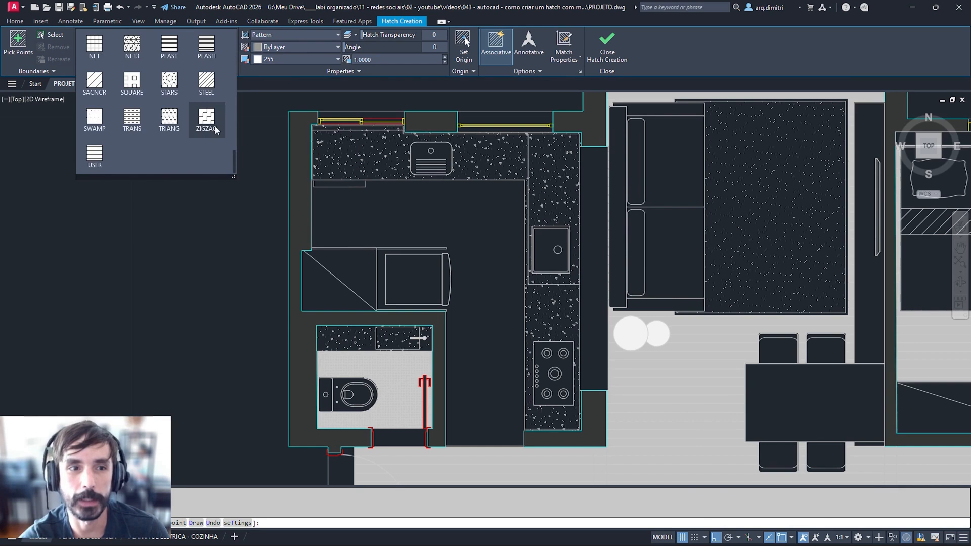
{"action": "left_click", "coordinate": [99, 157]}
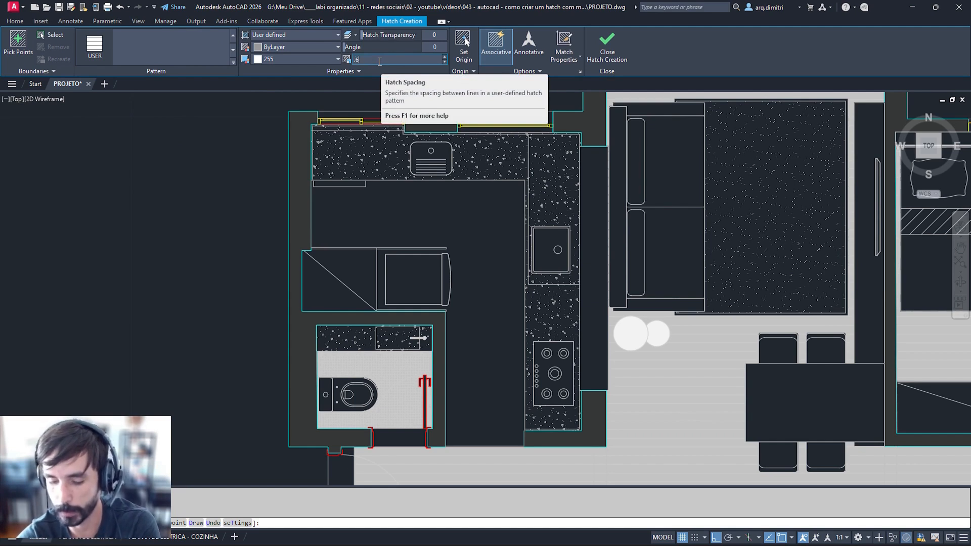
{"action": "left_click", "coordinate": [352, 72]}
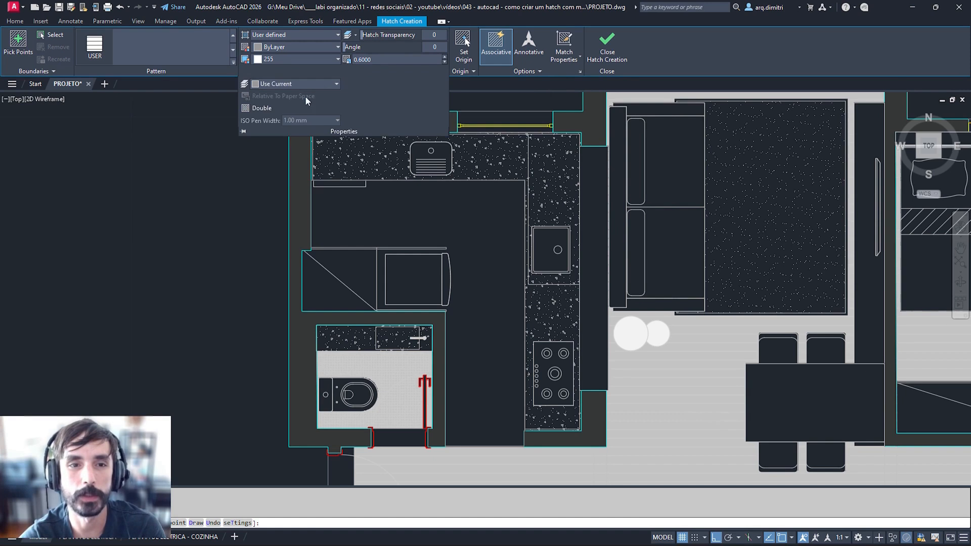
{"action": "left_click", "coordinate": [267, 109]}
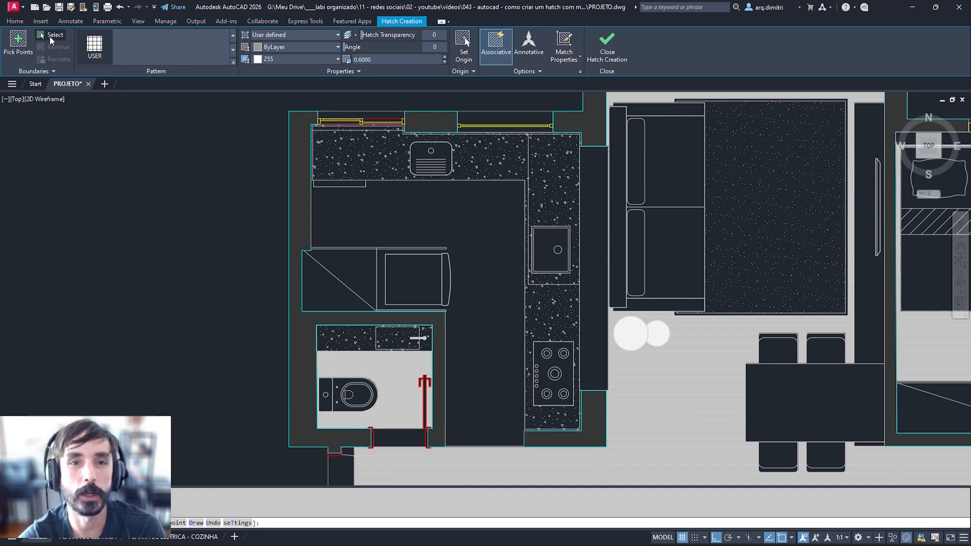
Step: Hatch the kitchen floor using its closed polyline as the boundary object
{"action": "left_click", "coordinate": [54, 36]}
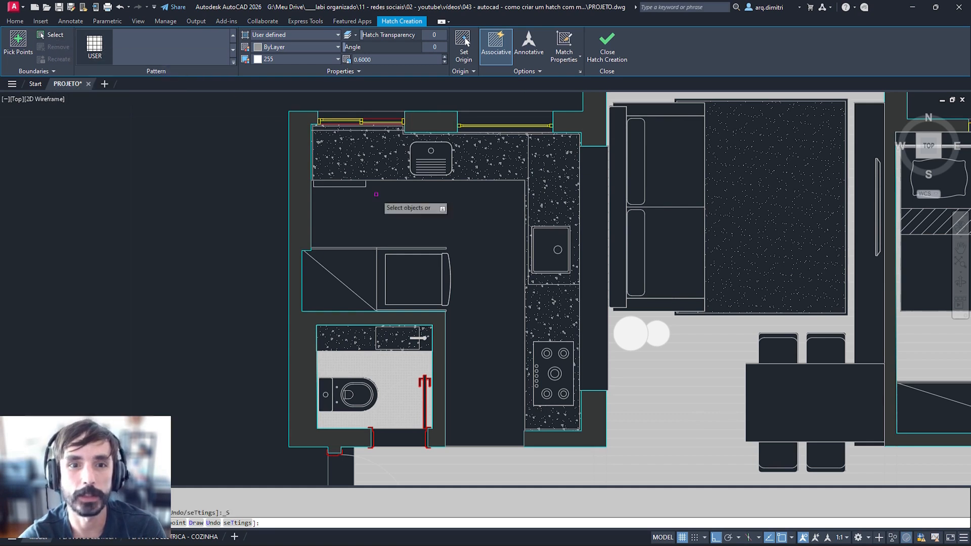
{"action": "left_click", "coordinate": [391, 247]}
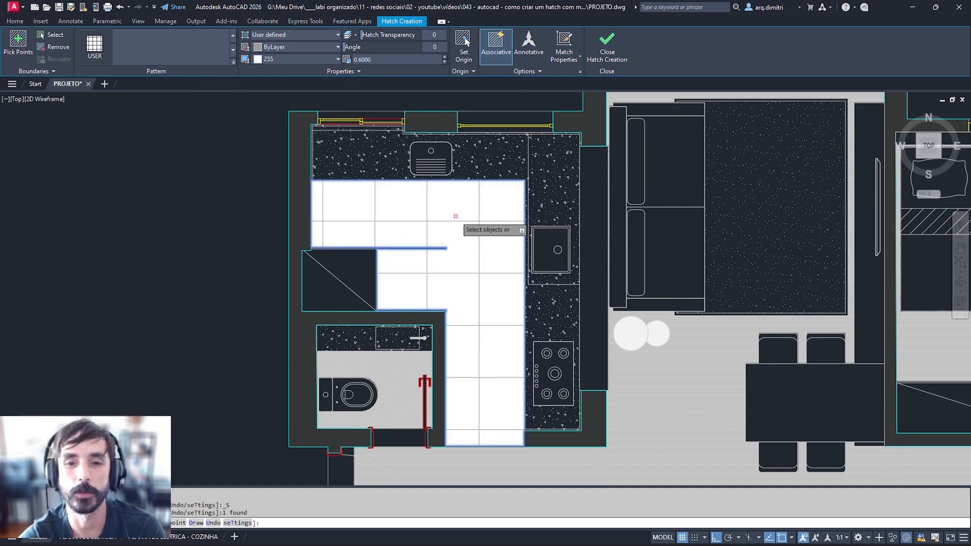
{"action": "key", "text": "Return"}
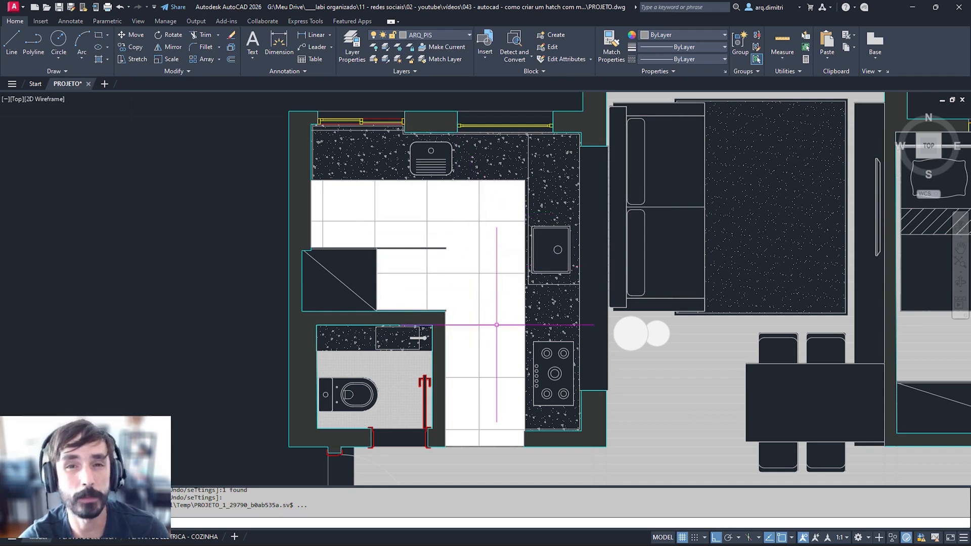
Step: Try to measure the tile spacing by snapping to the kitchen hatch's grid lines
{"action": "type", "text": "di"}
{"action": "key", "text": "Return"}
{"action": "scroll", "coordinate": [485, 230], "scroll_direction": "up", "scroll_amount": 6}
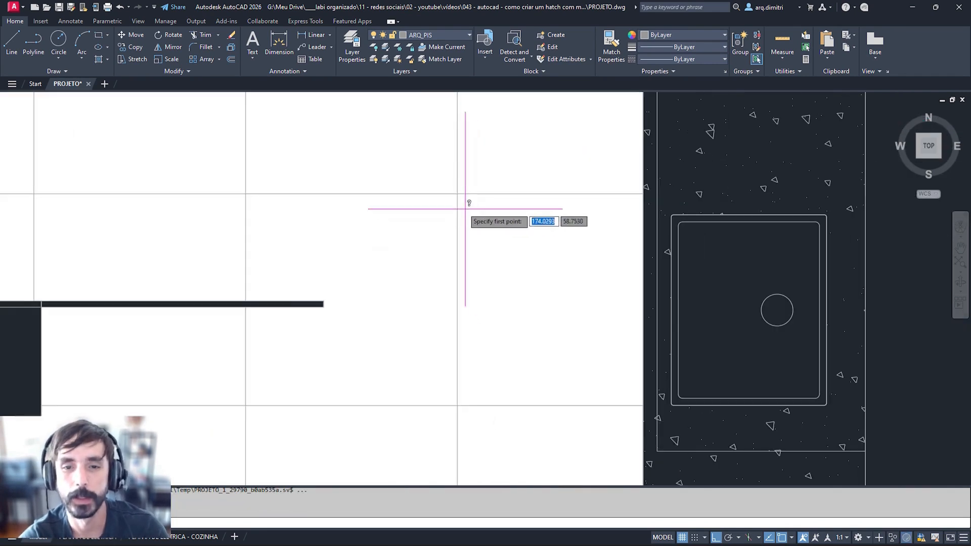
{"action": "scroll", "coordinate": [460, 191], "scroll_direction": "down", "scroll_amount": 2}
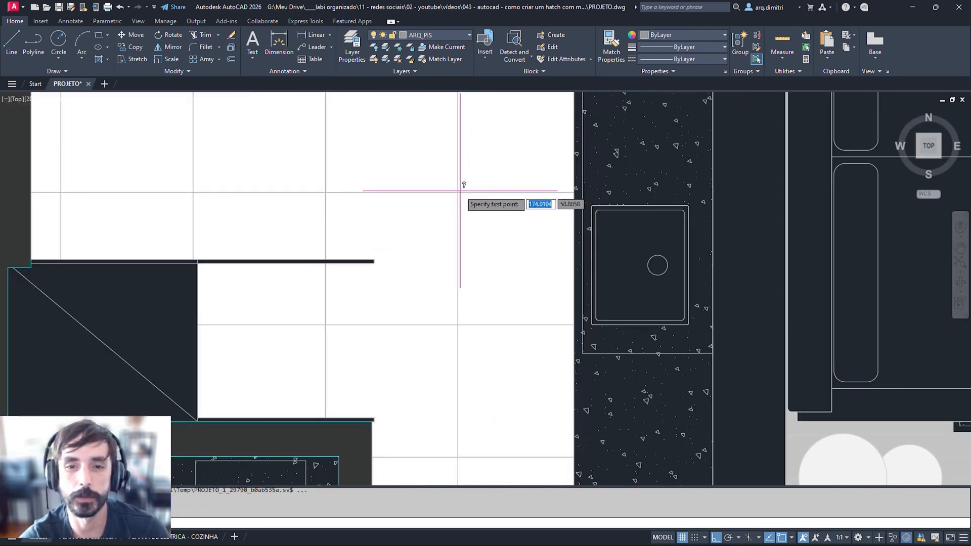
{"action": "key", "text": "Escape"}
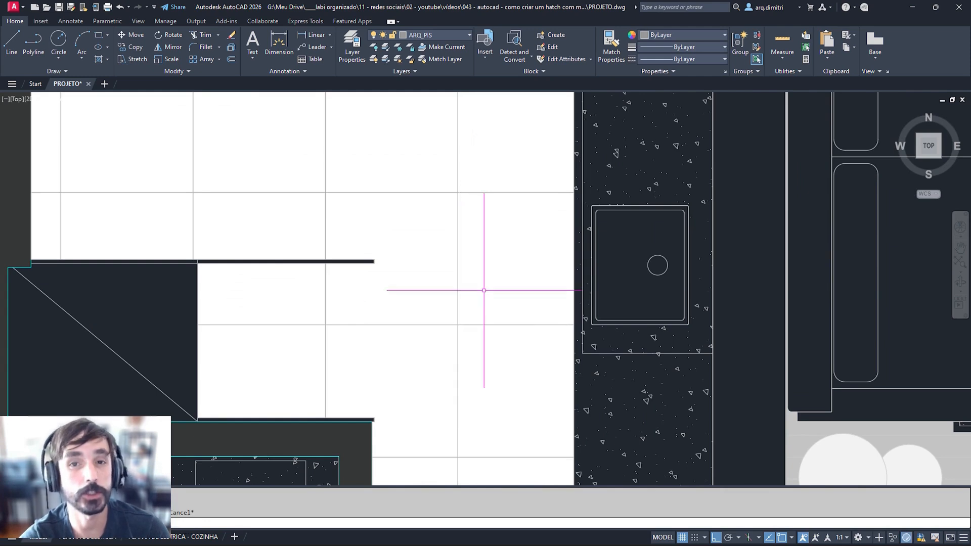
Step: Turn off "Ignore hatch objects" in the drafting object snap options
{"action": "scroll", "coordinate": [484, 291], "scroll_direction": "down", "scroll_amount": 4}
{"action": "middle_click_drag", "start_coordinate": [479, 284], "coordinate": [479, 260]}
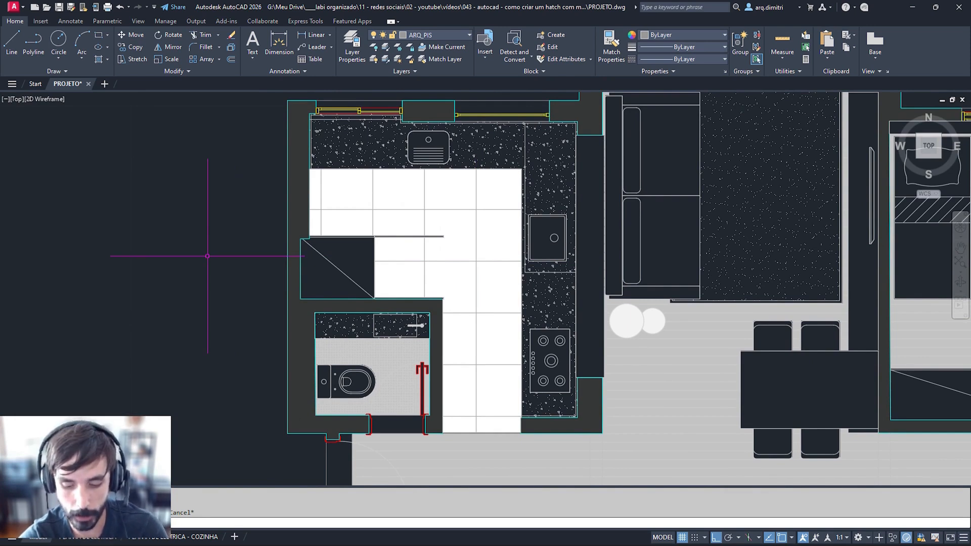
{"action": "type", "text": "OP"}
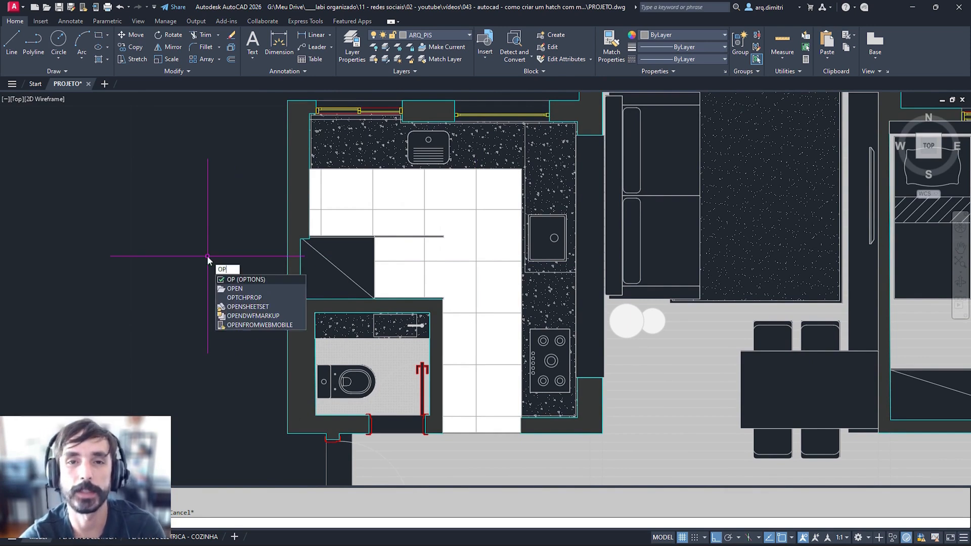
{"action": "key", "text": "Return"}
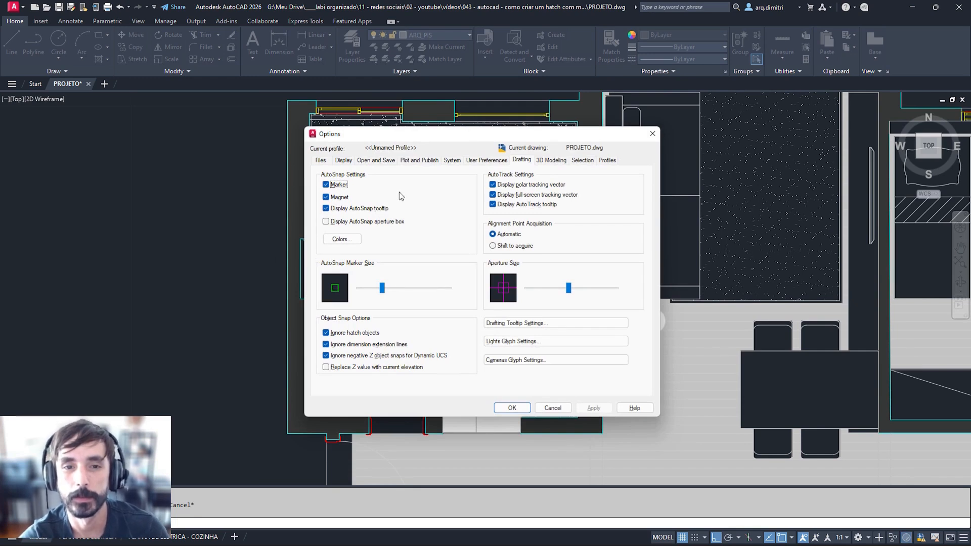
{"action": "left_click", "coordinate": [527, 163]}
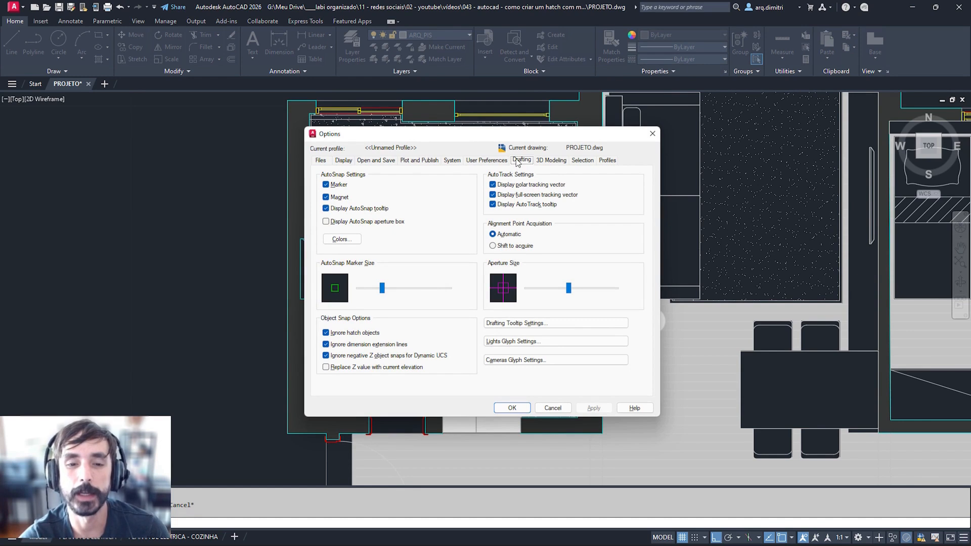
{"action": "left_click", "coordinate": [321, 161]}
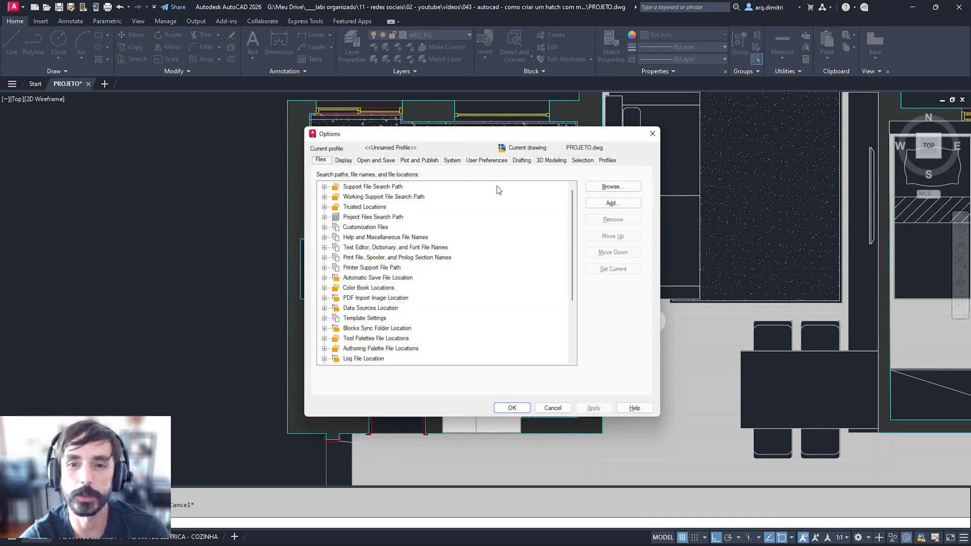
{"action": "left_click", "coordinate": [523, 160]}
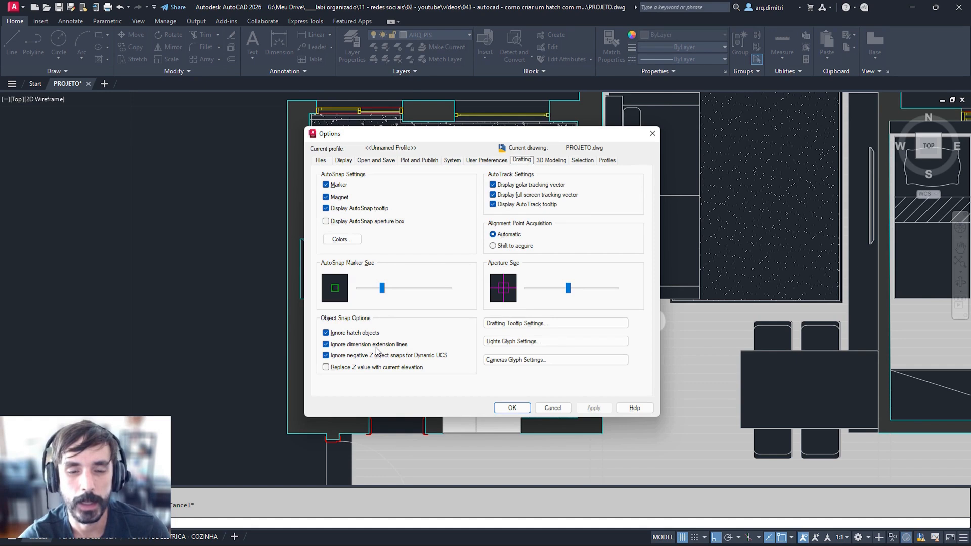
{"action": "left_click", "coordinate": [326, 334]}
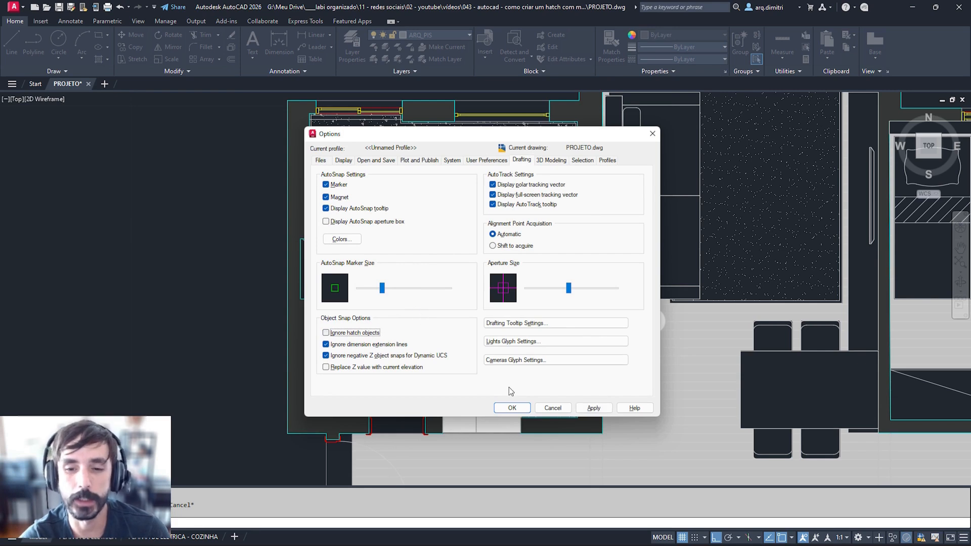
{"action": "left_click", "coordinate": [512, 407]}
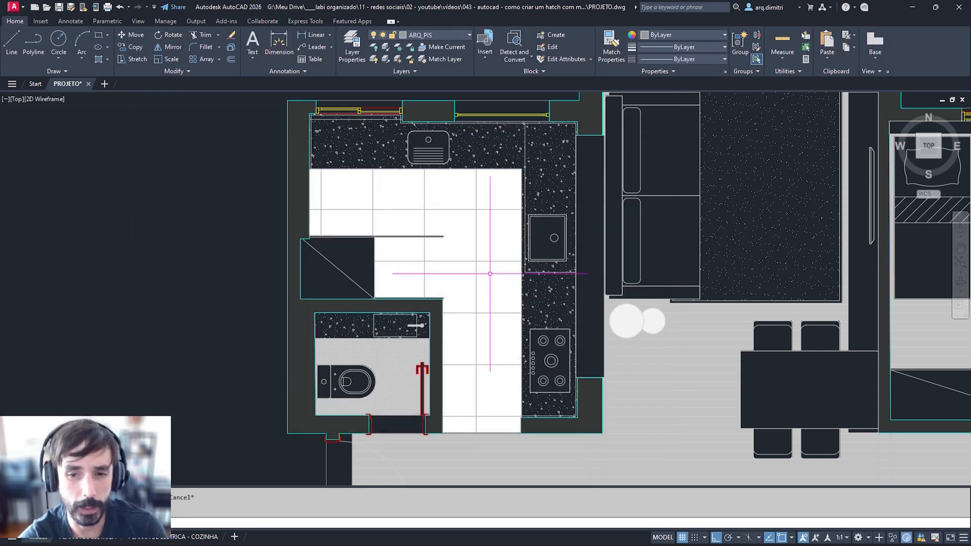
Step: Measure the side of one floor tile between two adjacent grid intersections of the kitchen hatch
{"action": "scroll", "coordinate": [490, 275], "scroll_direction": "up", "scroll_amount": 2}
{"action": "type", "text": "di"}
{"action": "key", "text": "Return"}
{"action": "scroll", "coordinate": [459, 188], "scroll_direction": "up", "scroll_amount": 2}
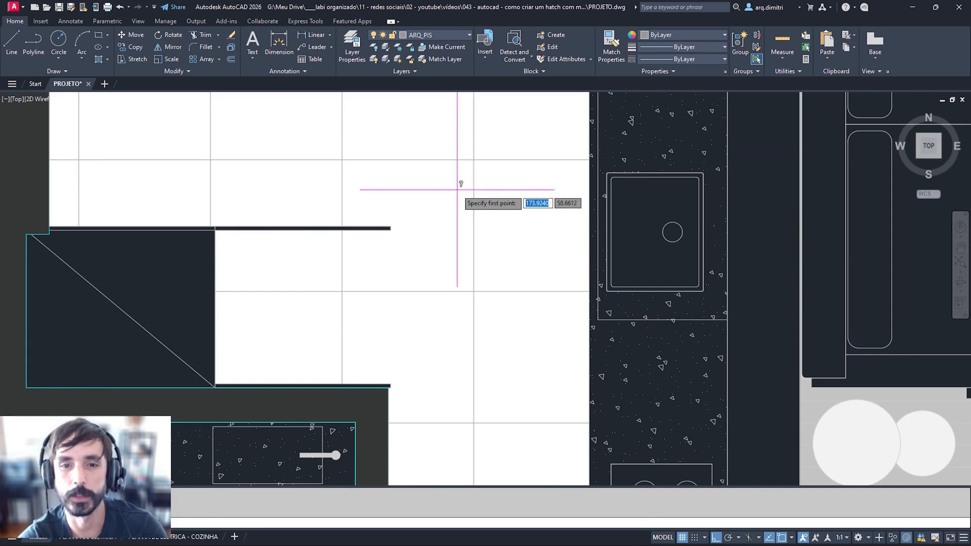
{"action": "left_click", "coordinate": [474, 160]}
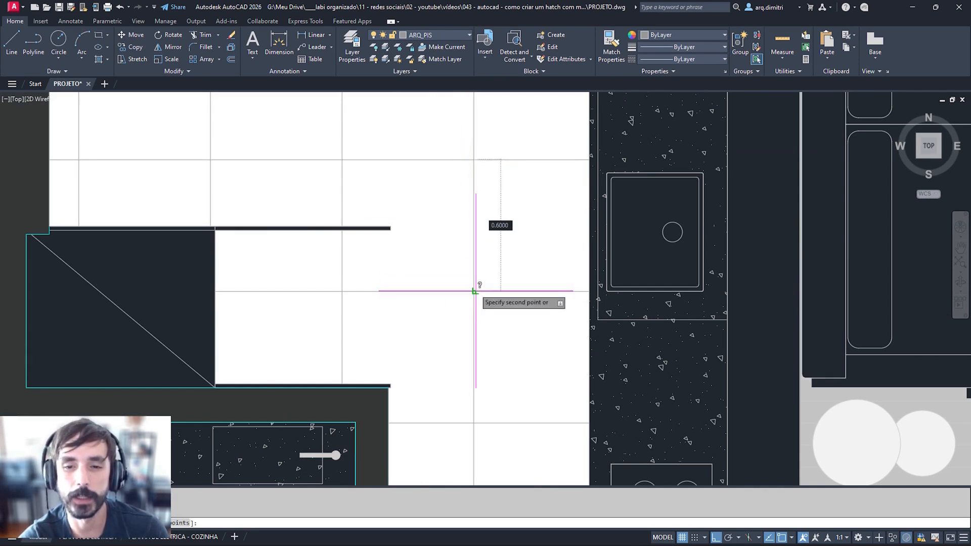
{"action": "key", "text": "Escape"}
Step: Set the kitchen floor hatch's origin to the lower-left corner of the kitchen entrance
{"action": "scroll", "coordinate": [475, 291], "scroll_direction": "down", "scroll_amount": 5}
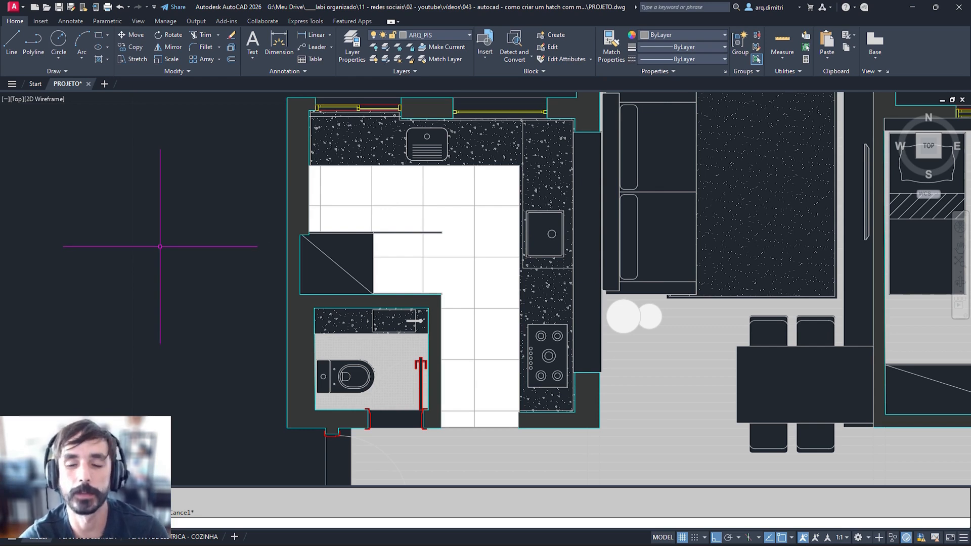
{"action": "type", "text": "h"}
{"action": "key", "text": "Return"}
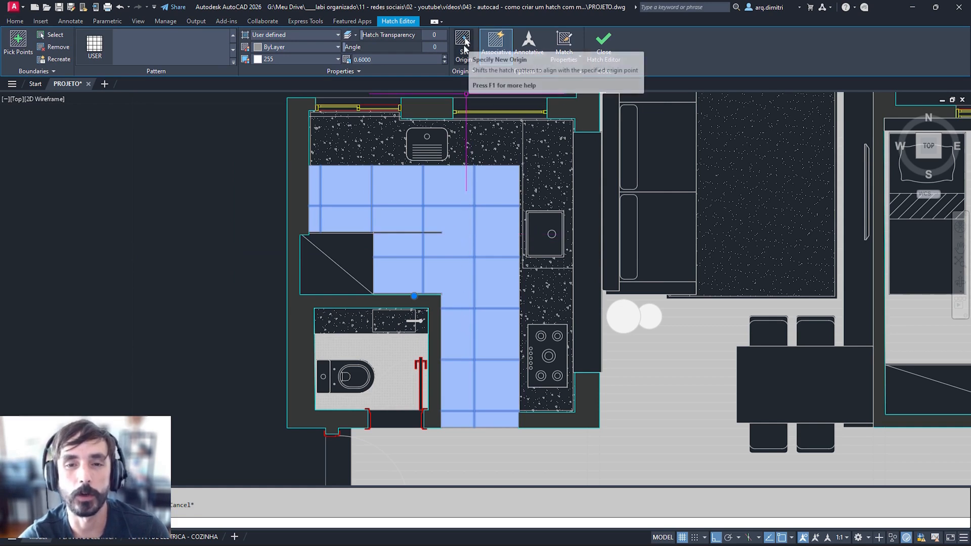
{"action": "left_click", "coordinate": [464, 40]}
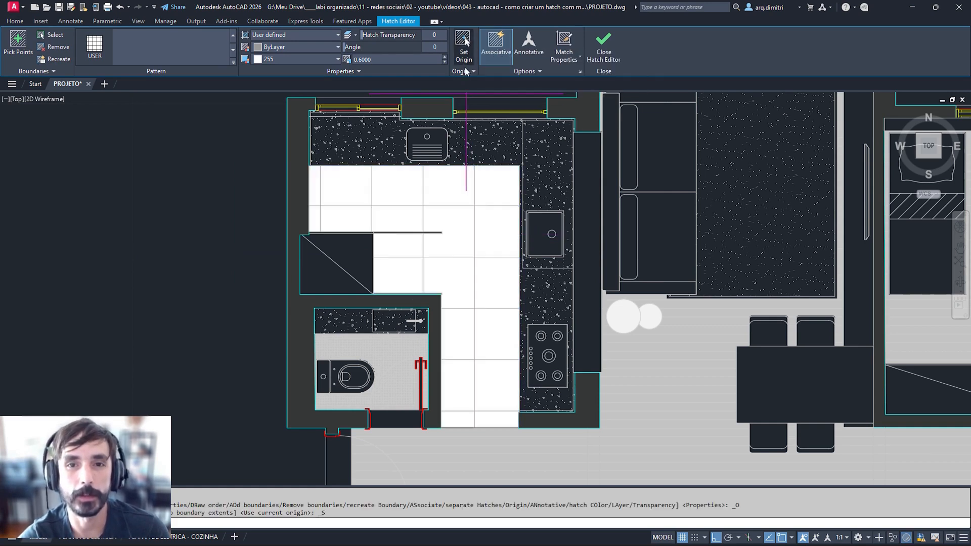
{"action": "scroll", "coordinate": [456, 430], "scroll_direction": "up", "scroll_amount": 6}
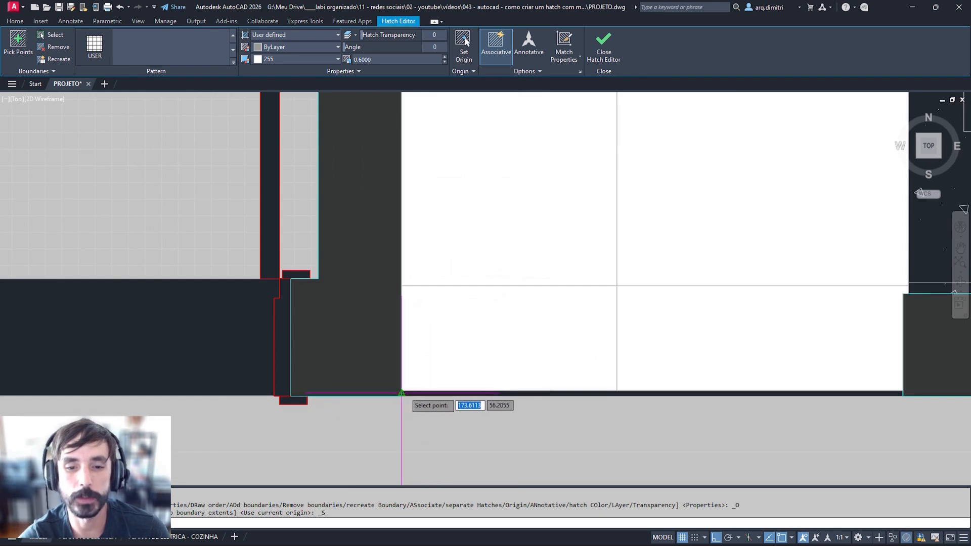
{"action": "left_click", "coordinate": [402, 395]}
{"action": "scroll", "coordinate": [404, 395], "scroll_direction": "down", "scroll_amount": 5}
{"action": "middle_click_drag", "start_coordinate": [453, 286], "coordinate": [444, 344]}
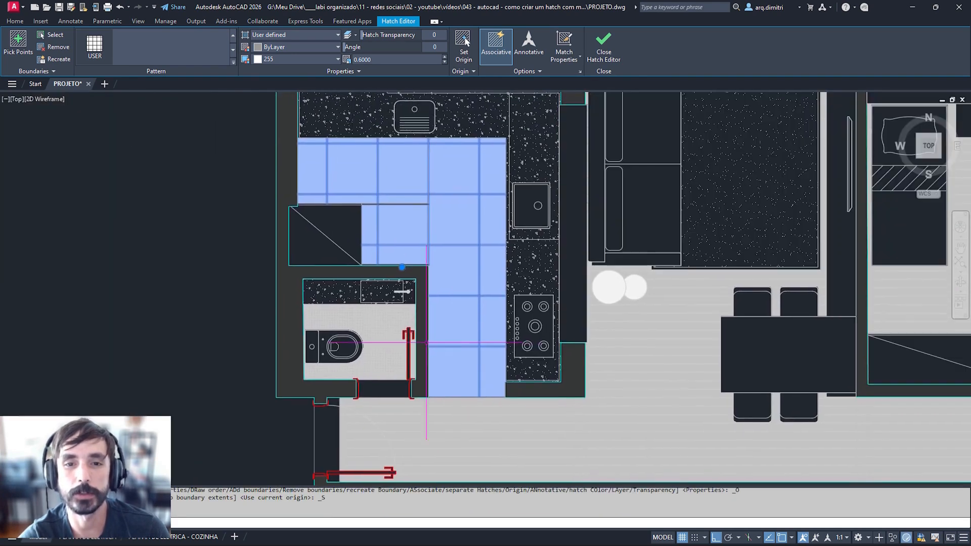
{"action": "key", "text": "Escape"}
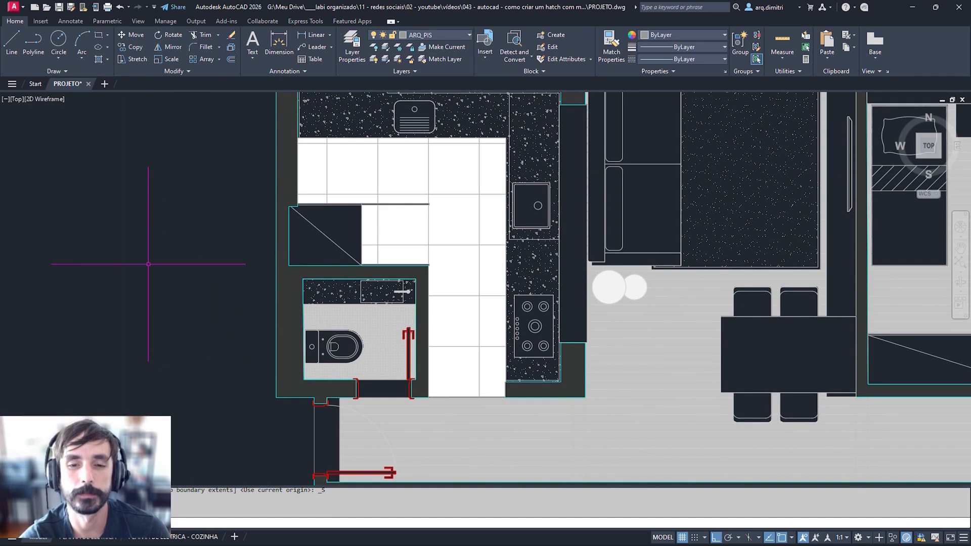